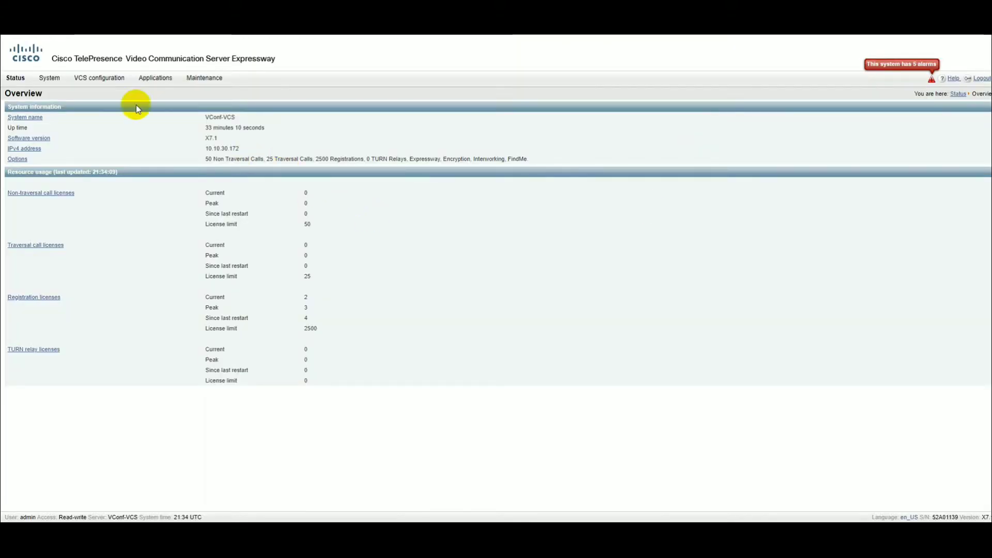
- Review the H.323 protocol settings and the options of the H.323 to SIP interworking mode
{"action": "mouse_move", "coordinate": [98, 82]}
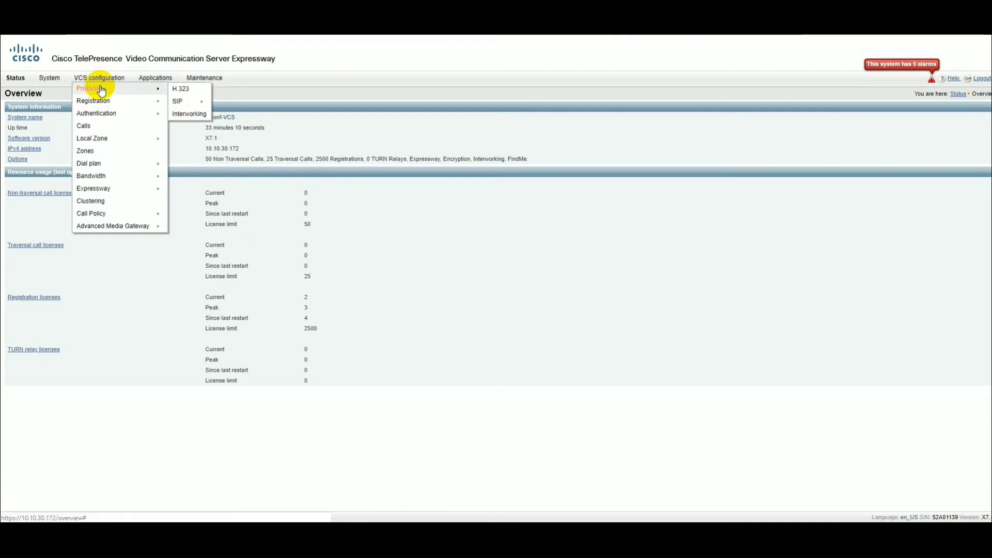
{"action": "left_click", "coordinate": [180, 90]}
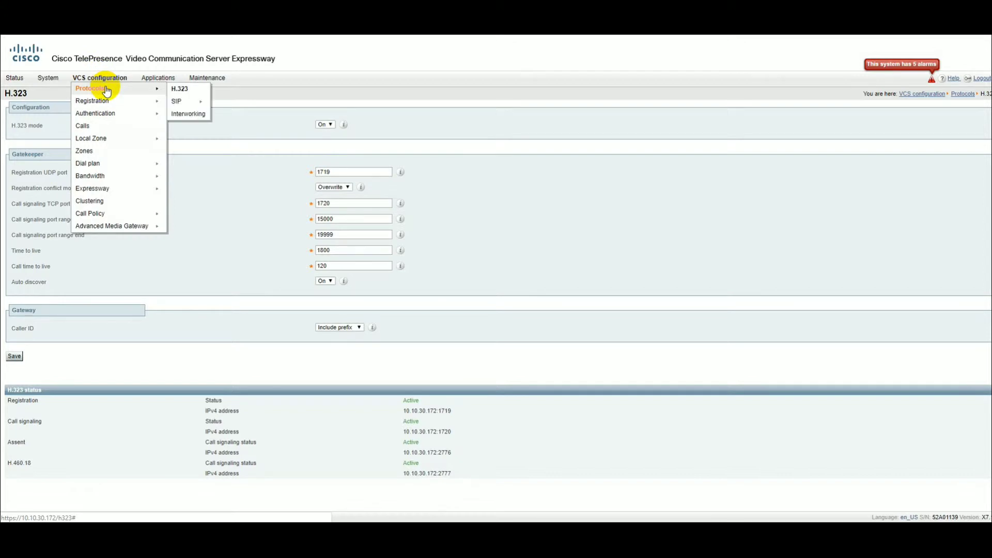
{"action": "left_click", "coordinate": [185, 119]}
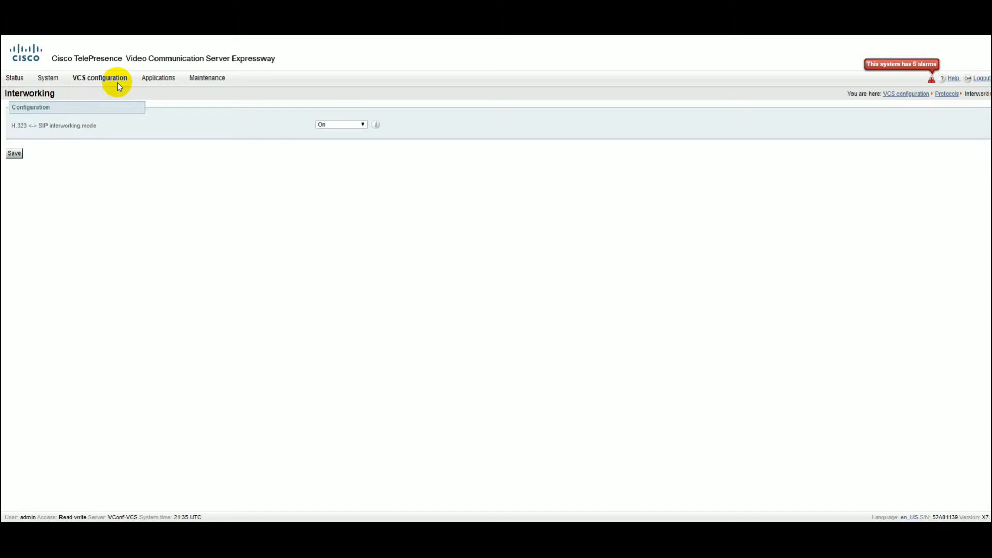
{"action": "left_click", "coordinate": [332, 124]}
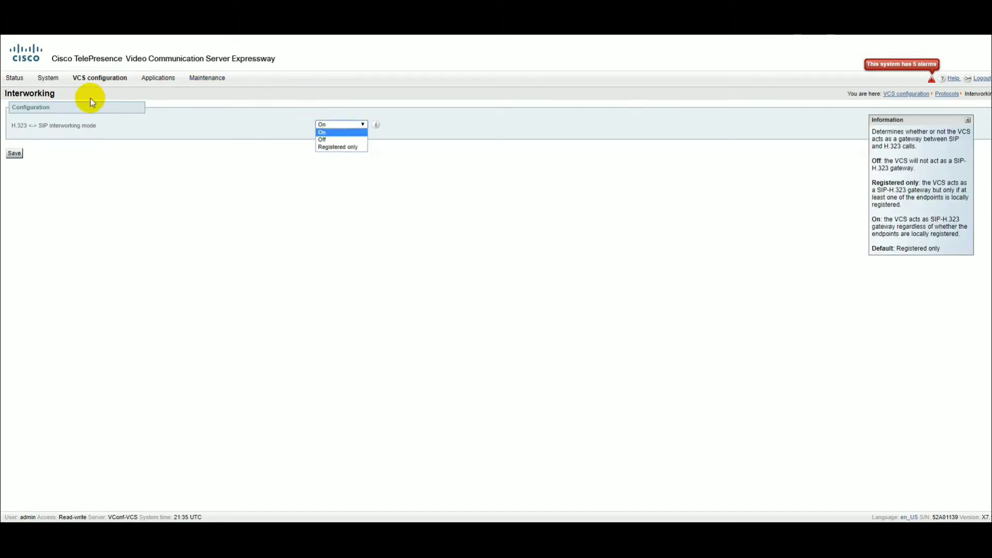
{"action": "left_click", "coordinate": [99, 79]}
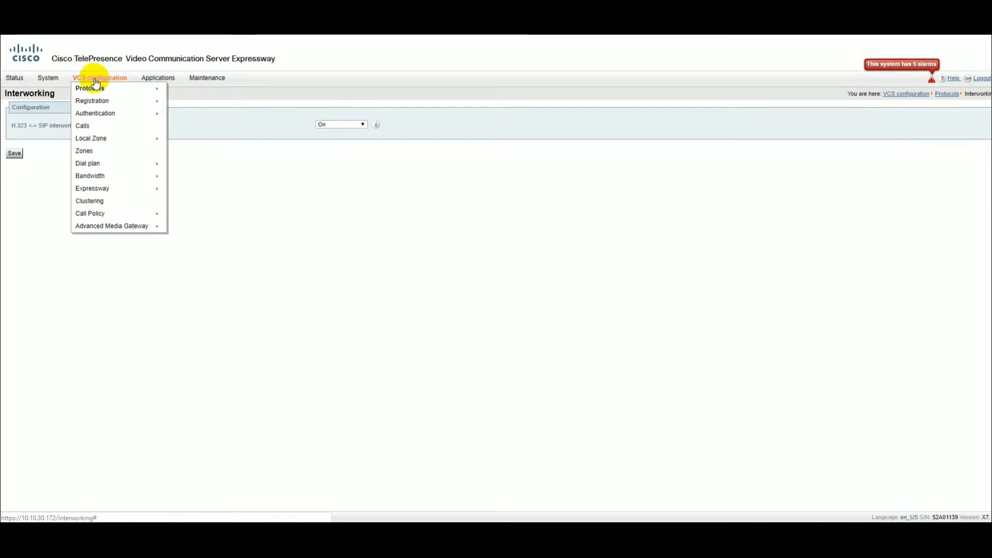
- Examine the restriction policy options in the registration configuration
{"action": "mouse_move", "coordinate": [98, 105]}
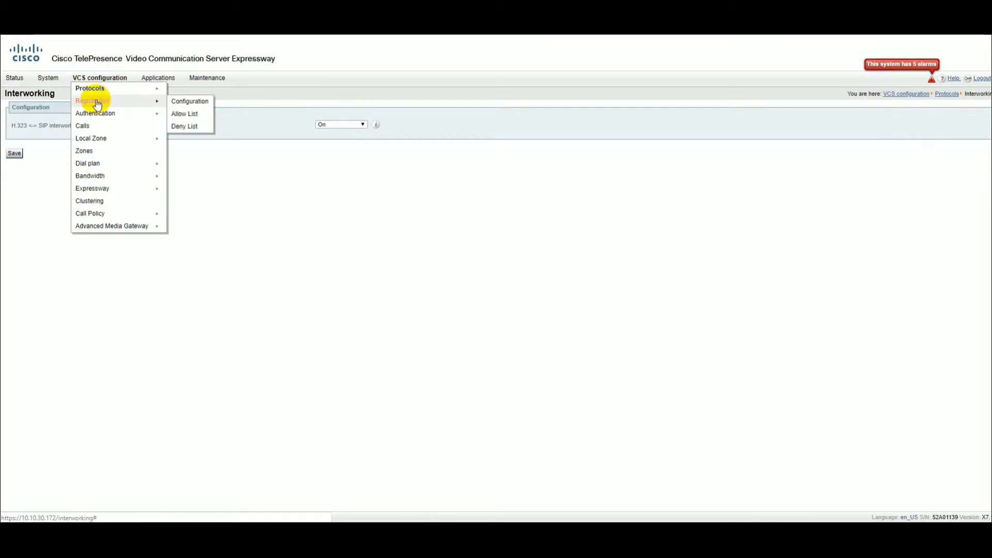
{"action": "left_click", "coordinate": [183, 103]}
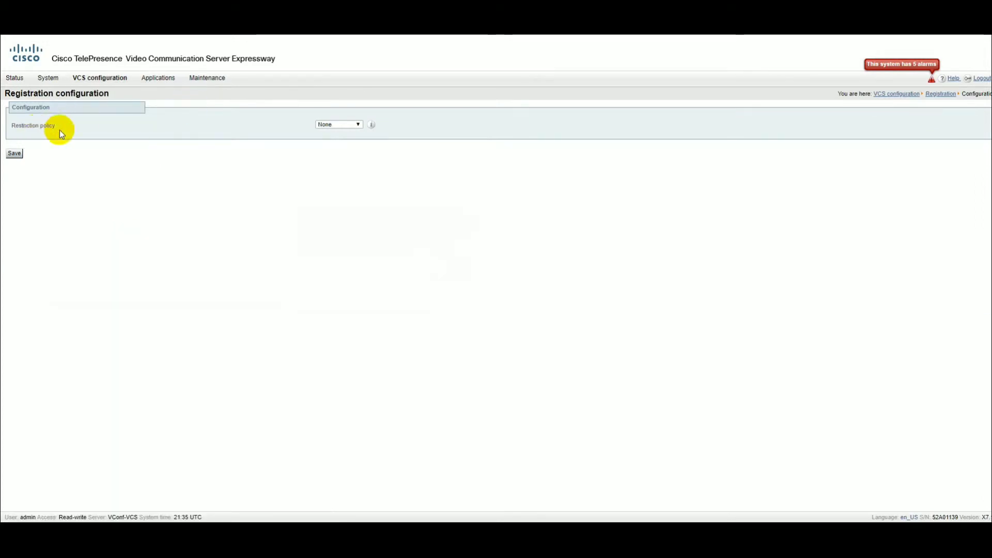
{"action": "left_click", "coordinate": [350, 125]}
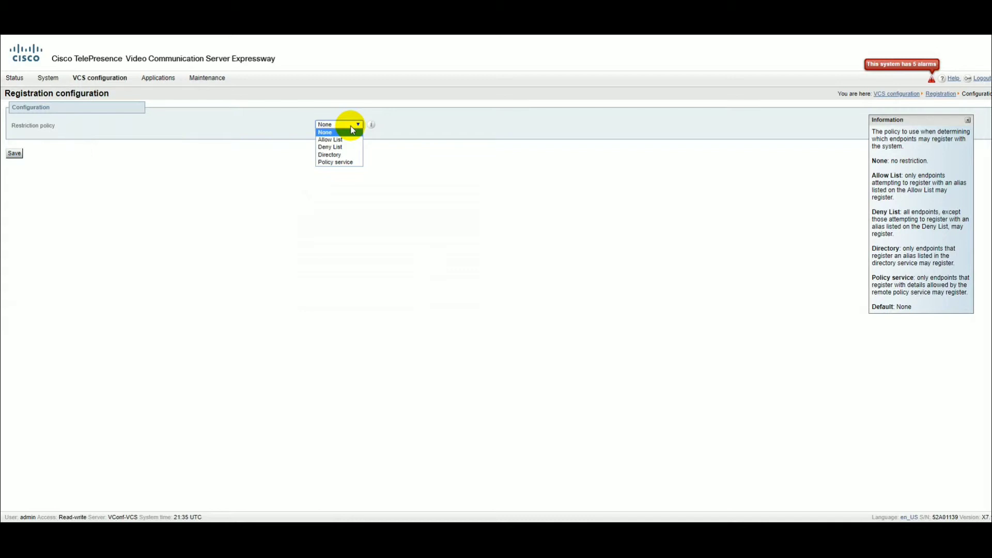
{"action": "left_click", "coordinate": [229, 129]}
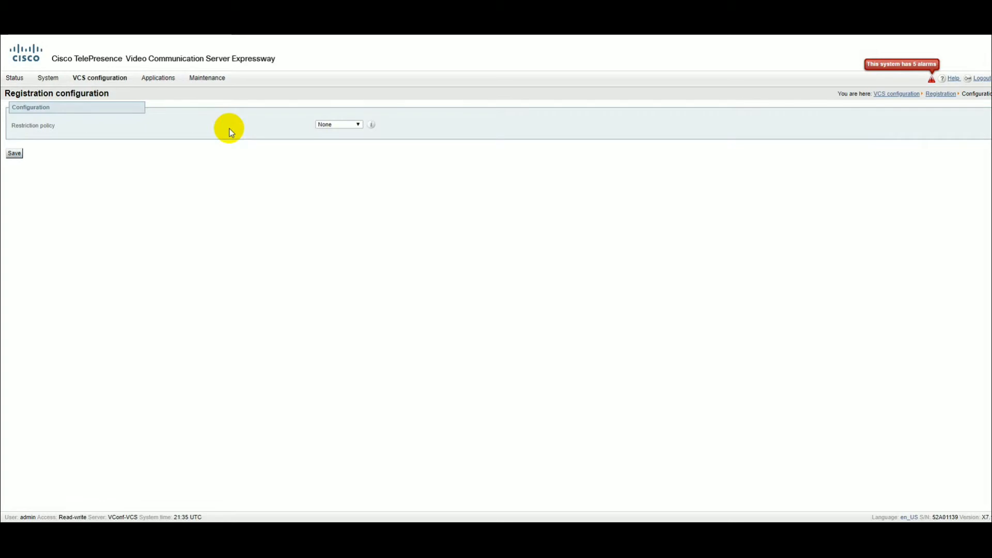
- Rename the existing SIP domain as VConf.com and save it
{"action": "mouse_move", "coordinate": [106, 78]}
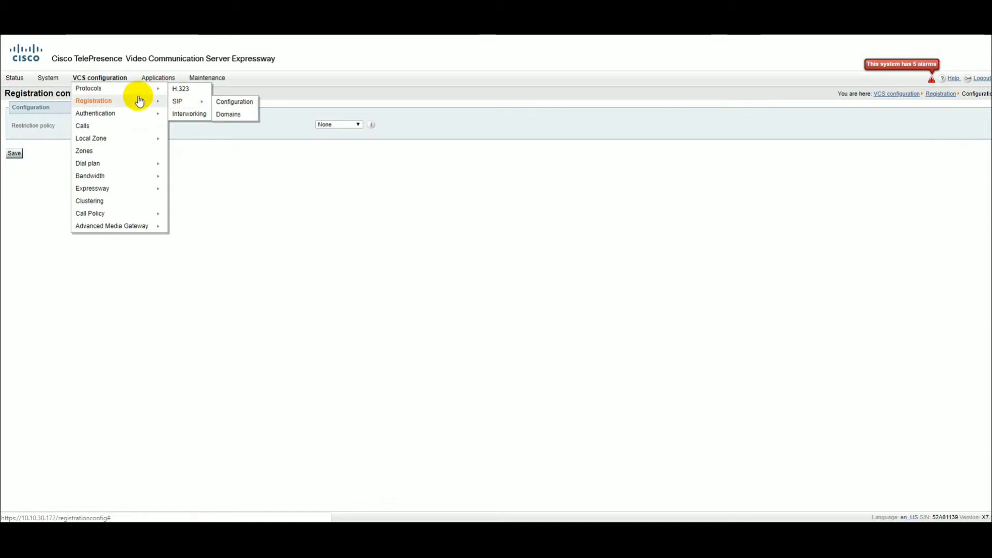
{"action": "mouse_move", "coordinate": [197, 104]}
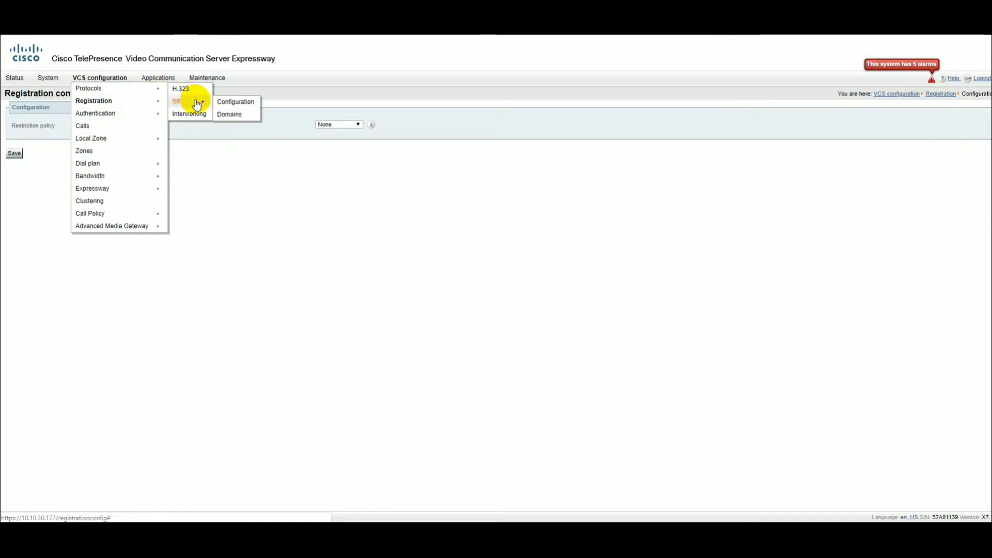
{"action": "left_click", "coordinate": [232, 114]}
{"action": "left_click", "coordinate": [44, 122]}
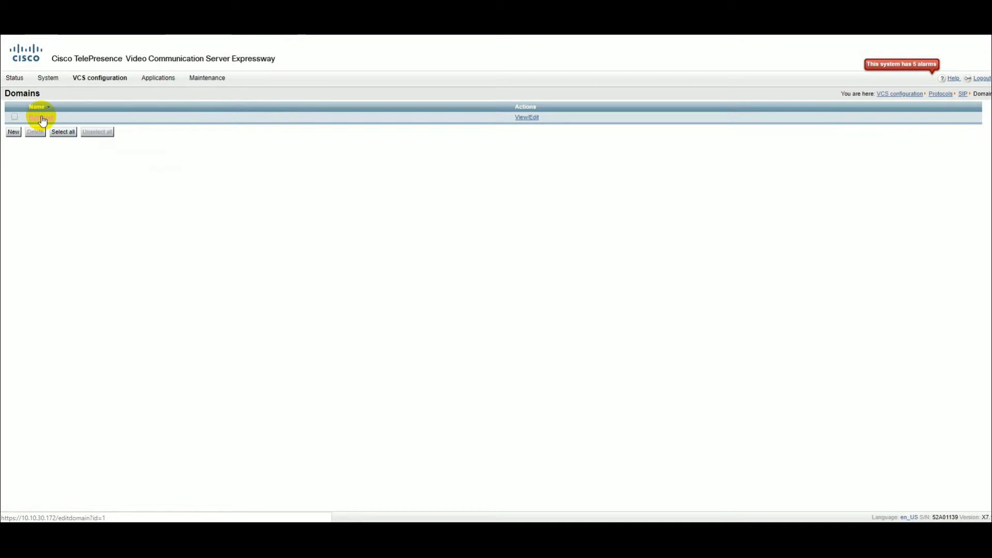
{"action": "left_click_drag", "start_coordinate": [329, 125], "coordinate": [317, 125]}
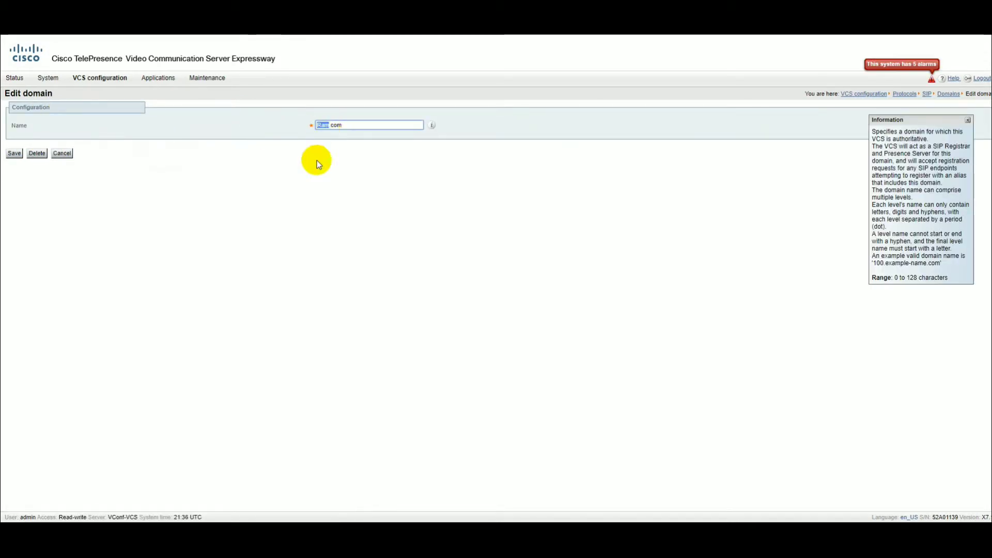
{"action": "type", "text": "VConf"}
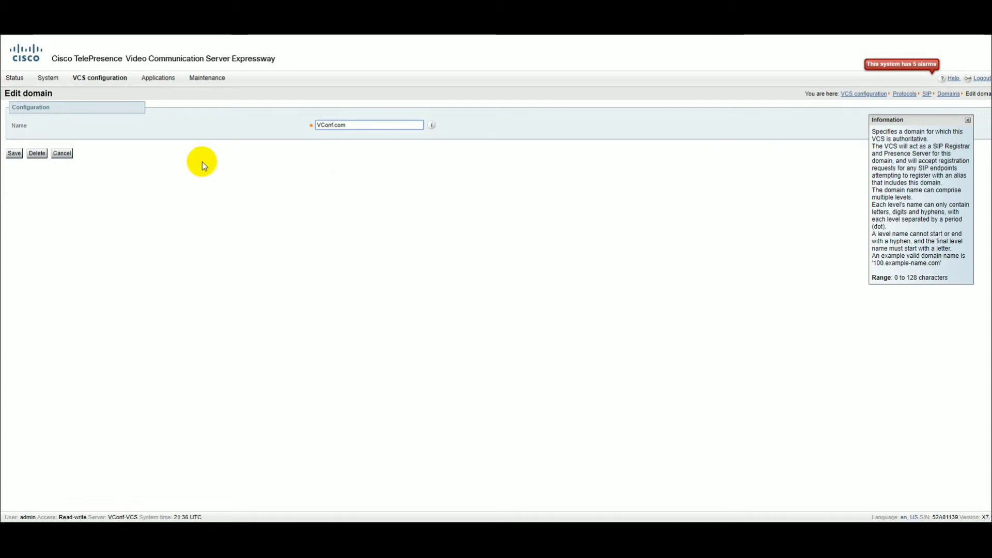
{"action": "left_click", "coordinate": [15, 153]}
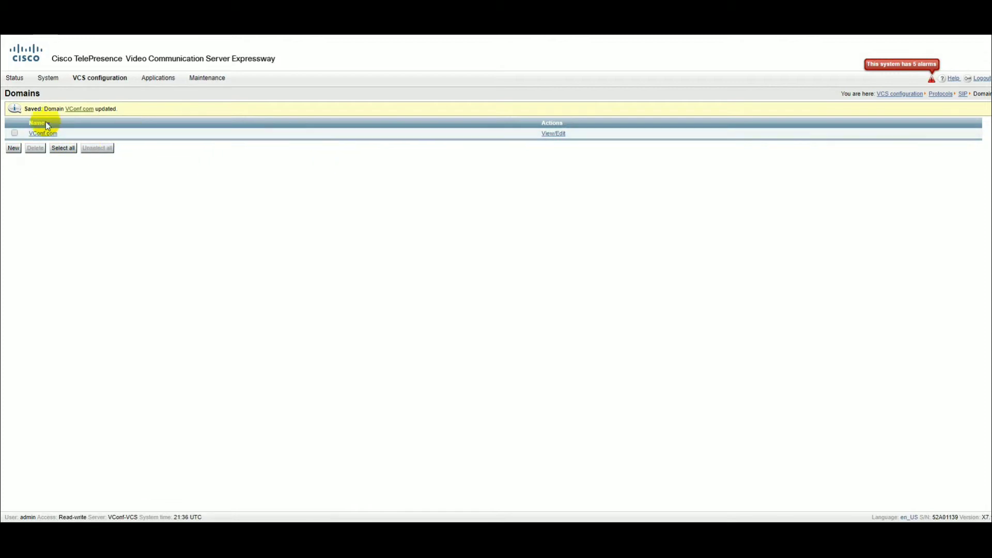
- View the status list of registrations by device
{"action": "mouse_move", "coordinate": [11, 76]}
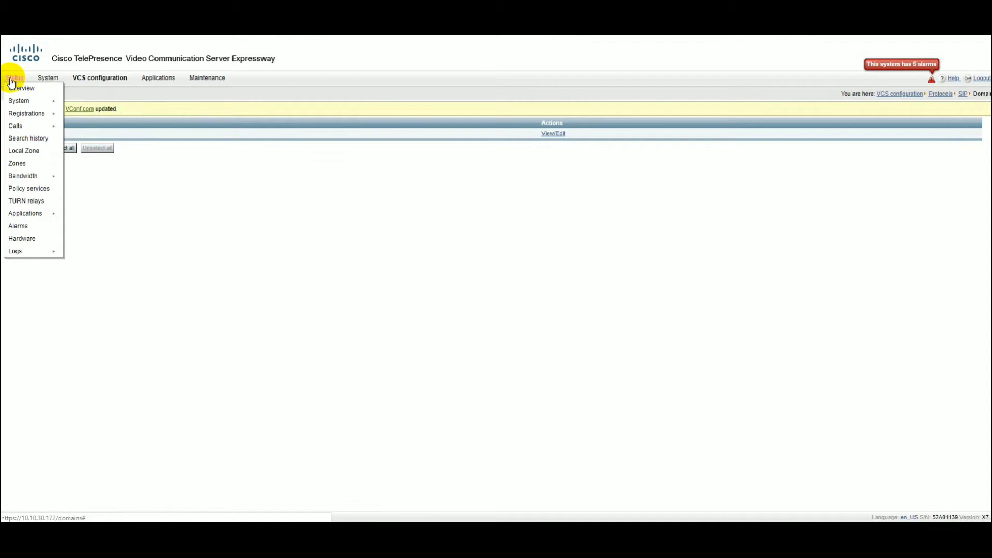
{"action": "mouse_move", "coordinate": [23, 115]}
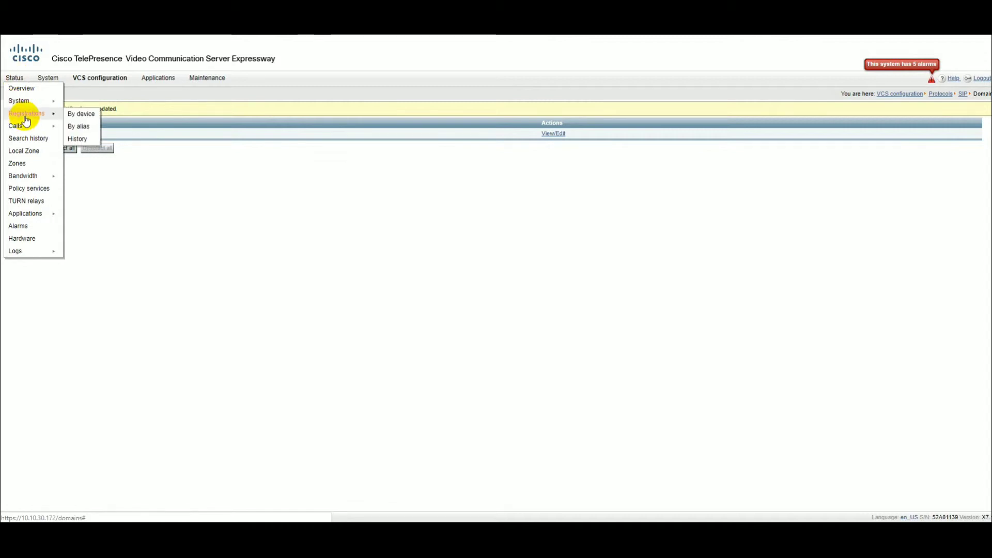
{"action": "left_click", "coordinate": [72, 115]}
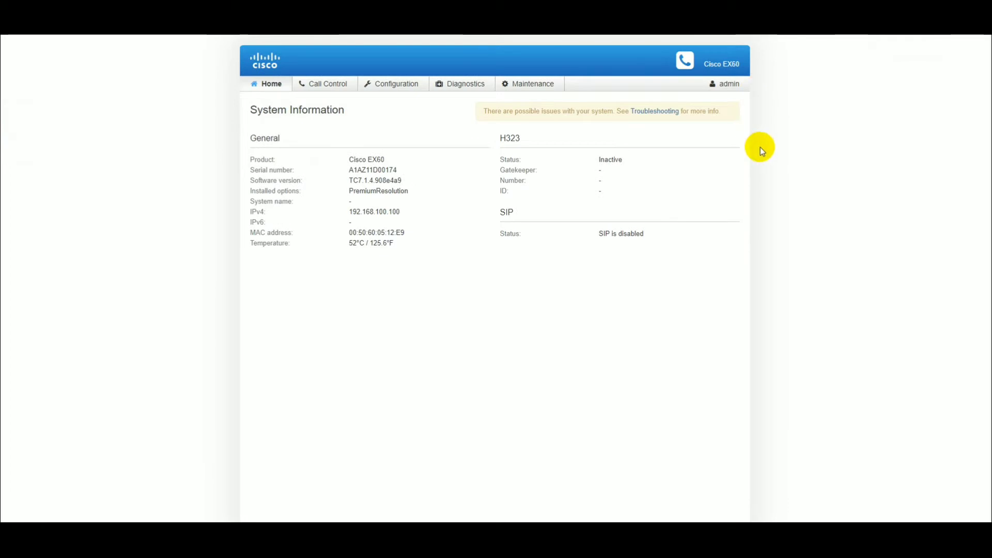
- Switch to the Cisco EX60 web interface and check the H323 mode in its NetworkServices system configuration
{"action": "left_click", "coordinate": [394, 85]}
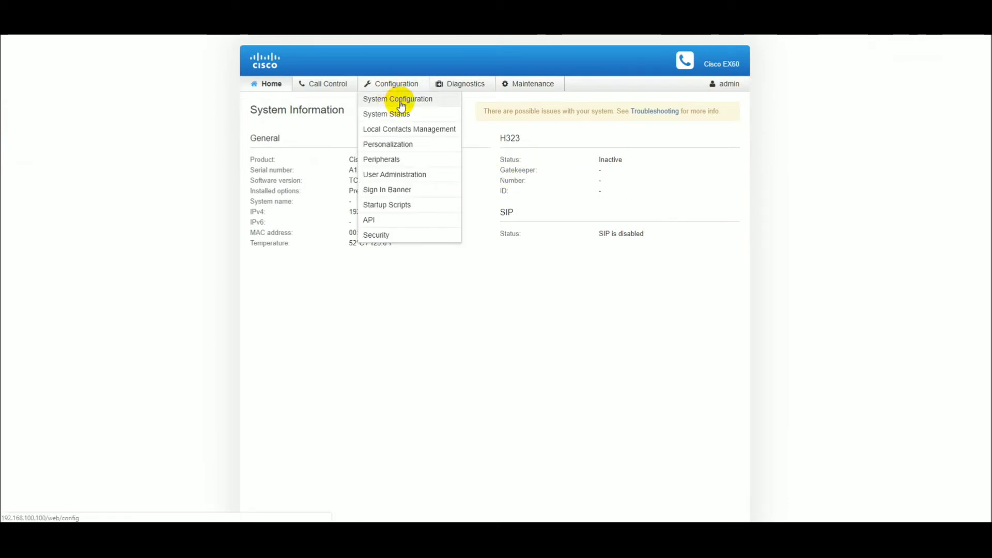
{"action": "left_click", "coordinate": [410, 102]}
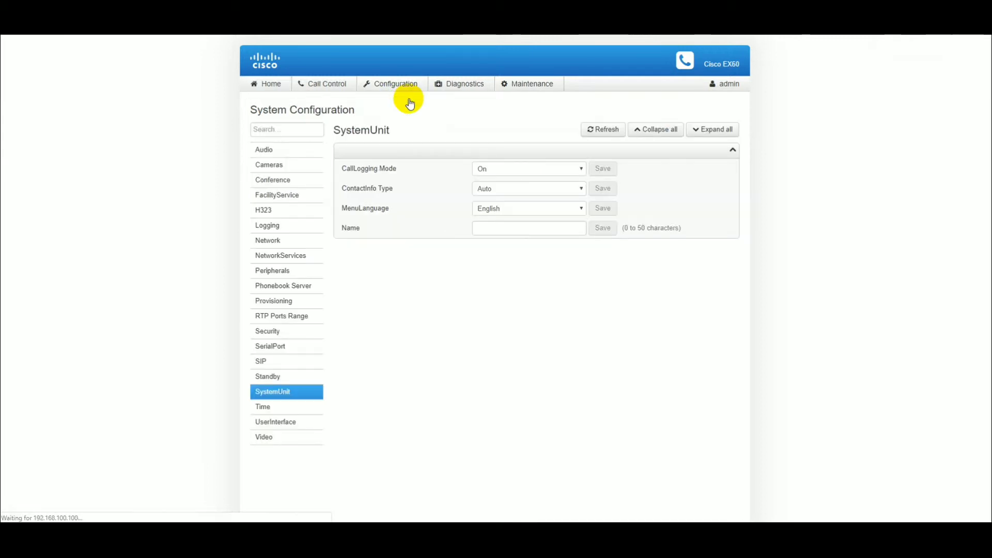
{"action": "left_click", "coordinate": [287, 257]}
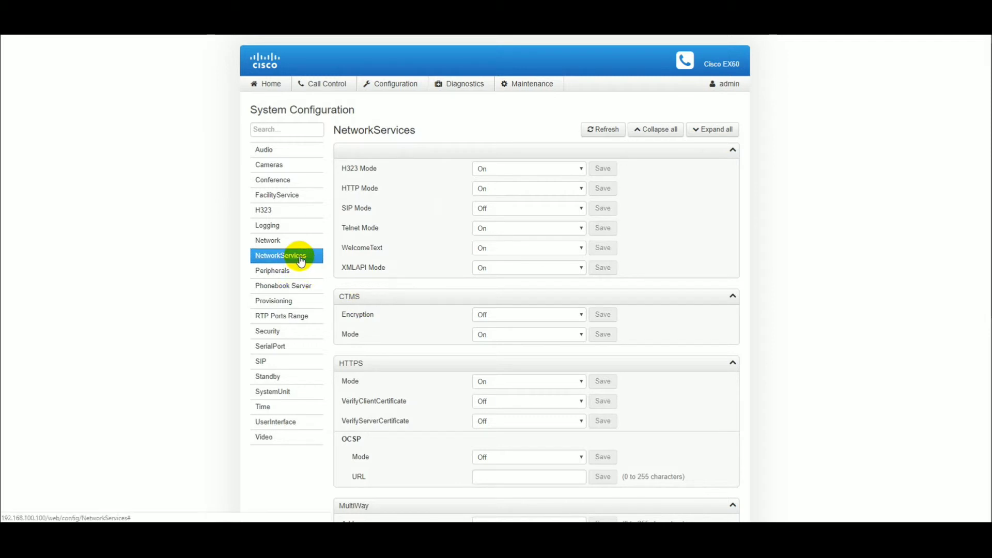
- Set the H323 gatekeeper address to 10.10.30.172, save it, and check the call setup mode options
{"action": "left_click", "coordinate": [288, 214]}
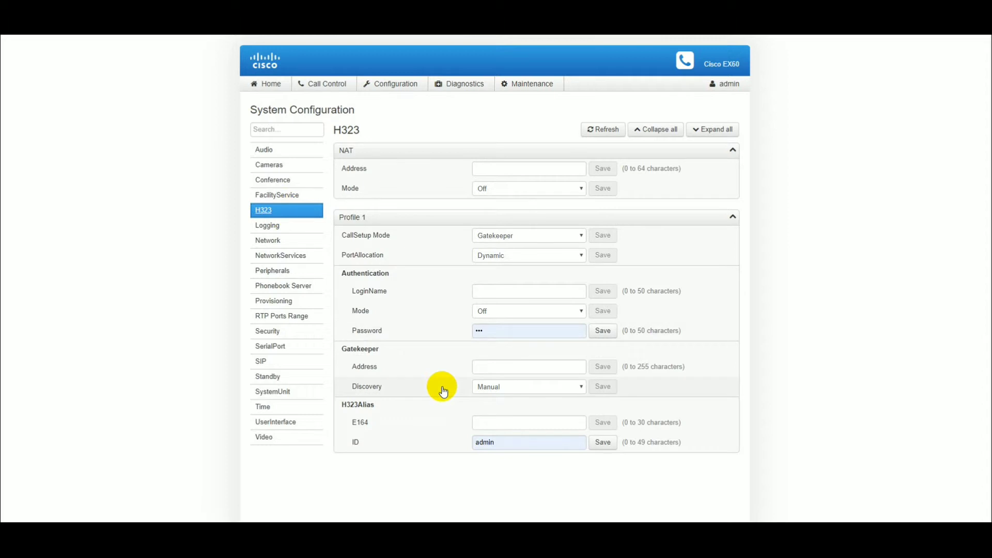
{"action": "left_click", "coordinate": [487, 365]}
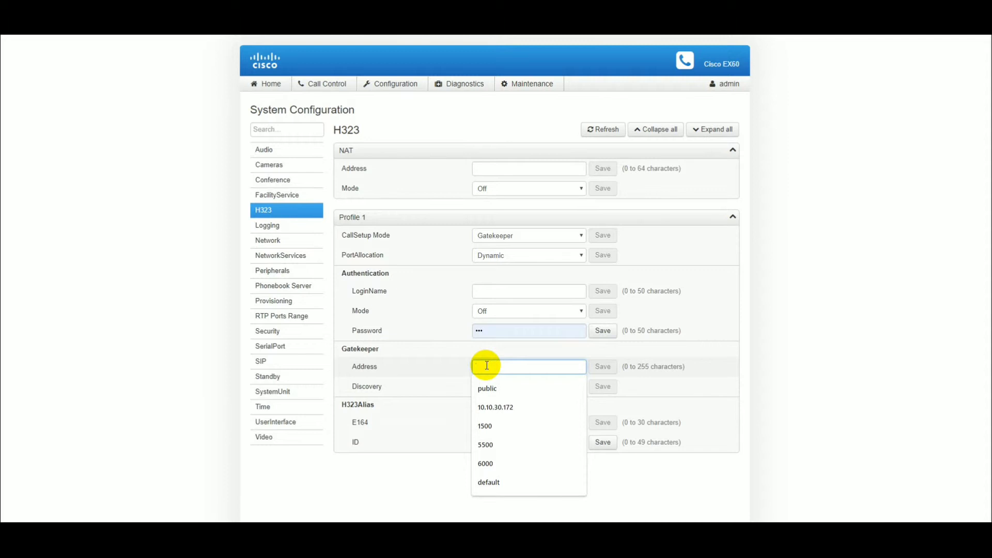
{"action": "type", "text": "10.10.30.172"}
{"action": "left_click", "coordinate": [499, 387]}
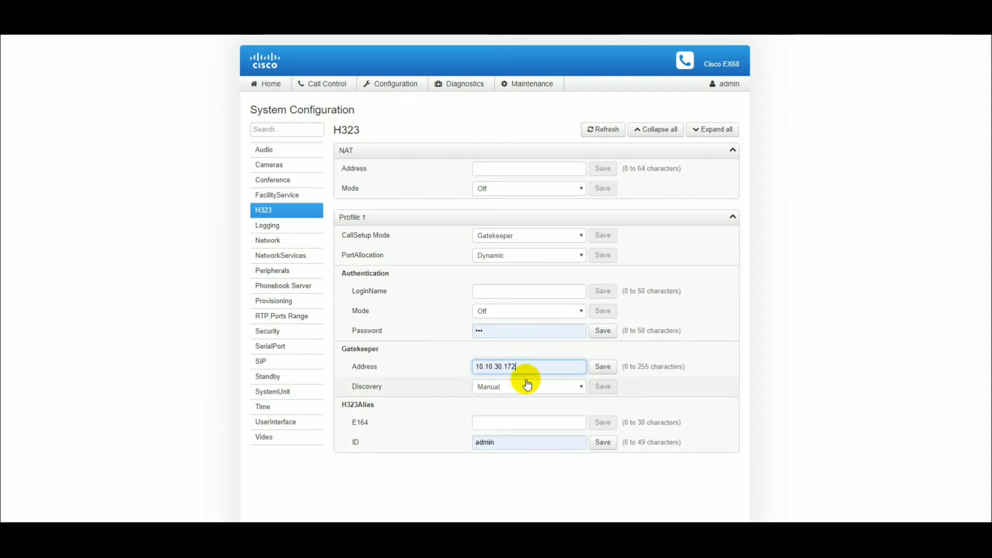
{"action": "left_click", "coordinate": [602, 367]}
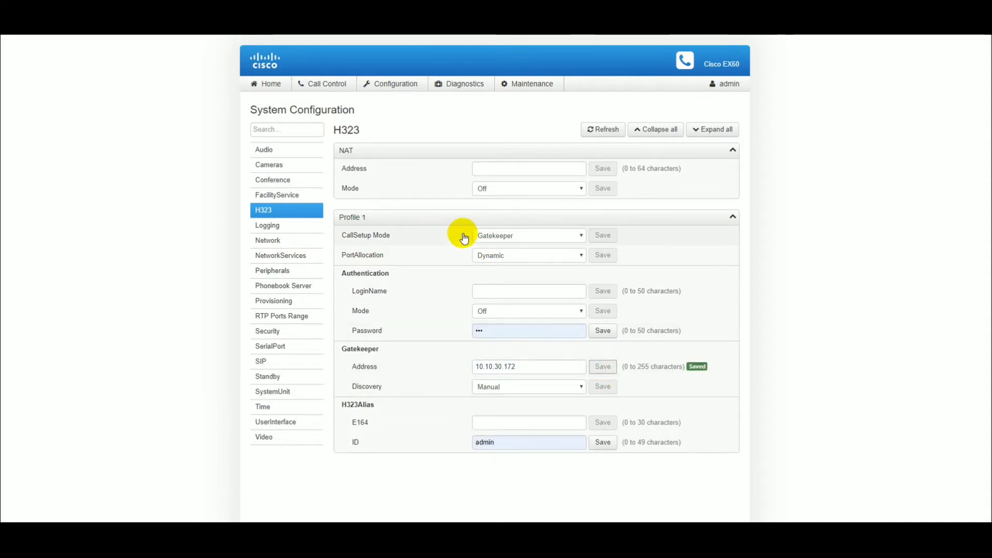
{"action": "left_click", "coordinate": [520, 239]}
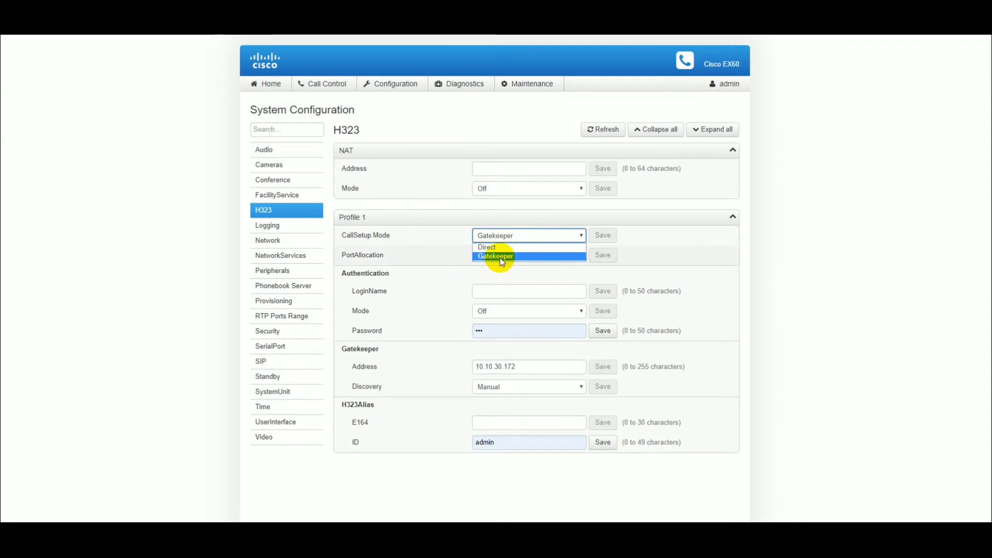
{"action": "left_click", "coordinate": [656, 251]}
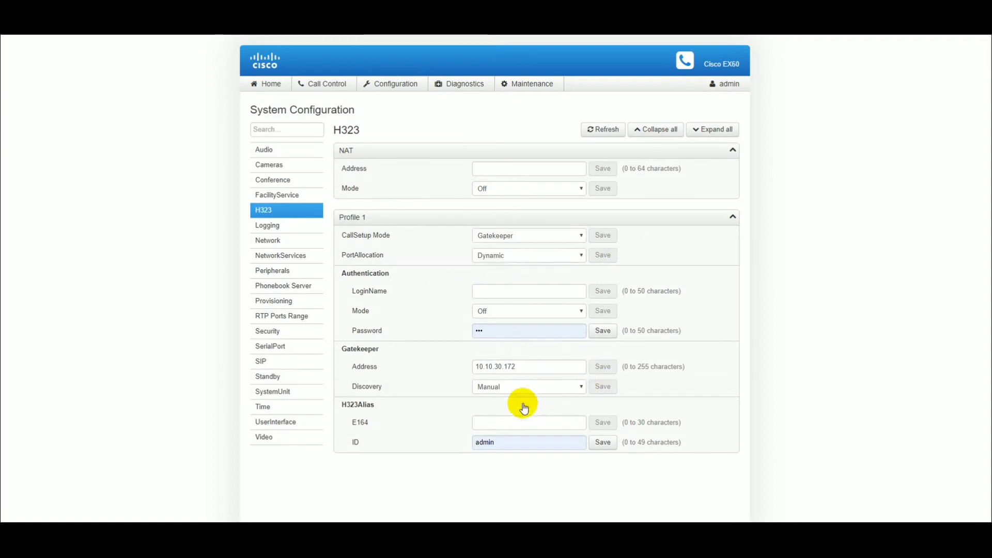
- Set the H323 alias E164 number to 900 and save it
{"action": "left_click", "coordinate": [504, 422]}
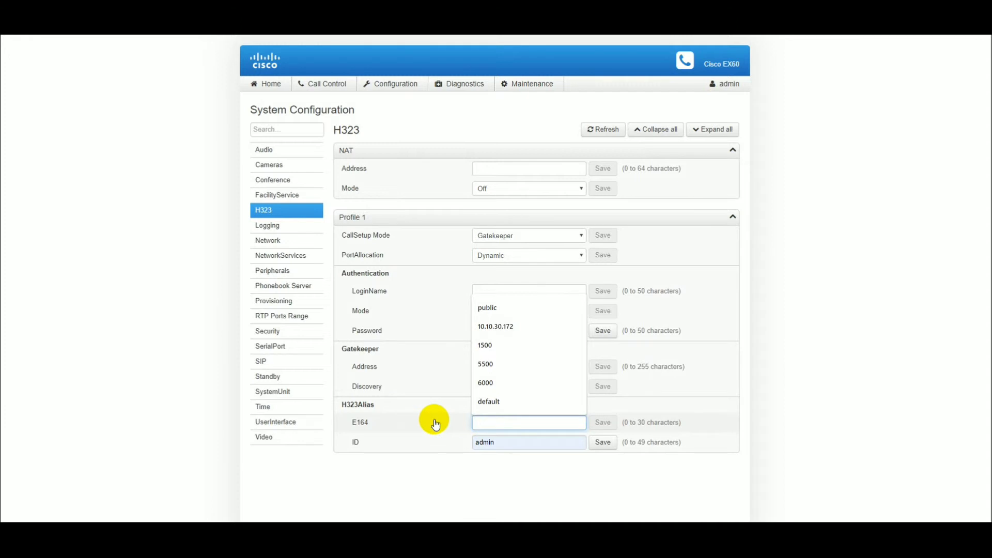
{"action": "type", "text": "900"}
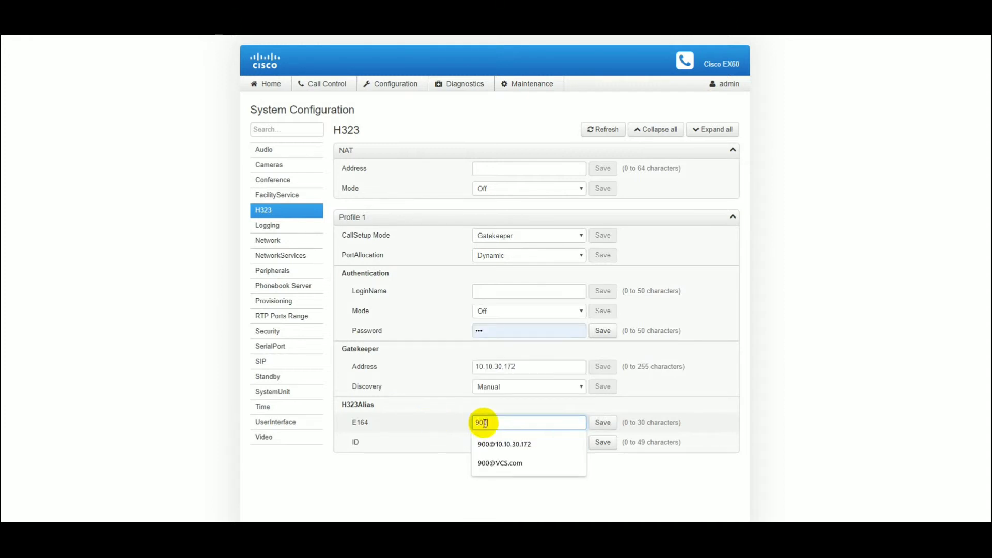
{"action": "left_click", "coordinate": [602, 422]}
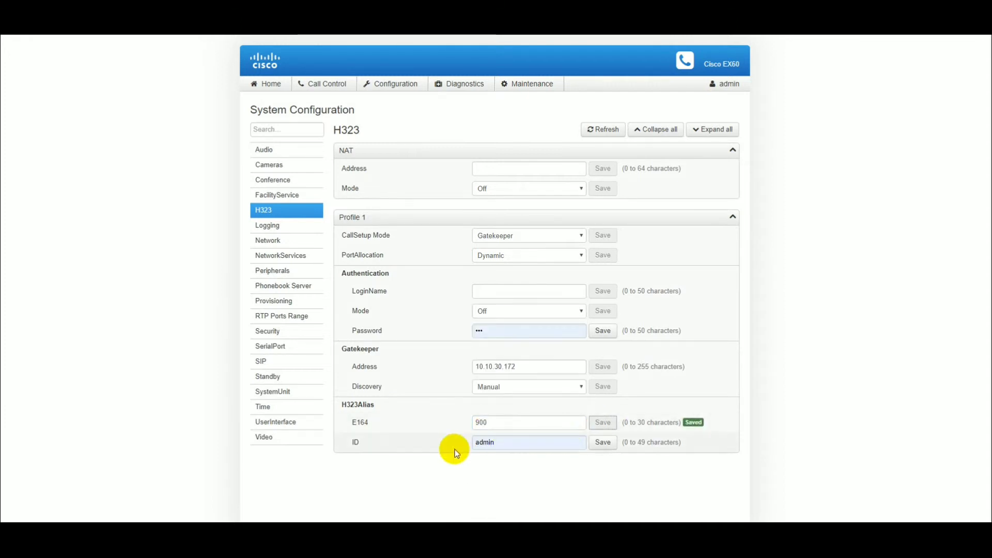
{"action": "left_click", "coordinate": [519, 443]}
{"action": "key", "text": "BackSpace"}
{"action": "key", "text": "BackSpace"}
{"action": "key", "text": "BackSpace"}
{"action": "key", "text": "BackSpace"}
{"action": "key", "text": "BackSpace"}
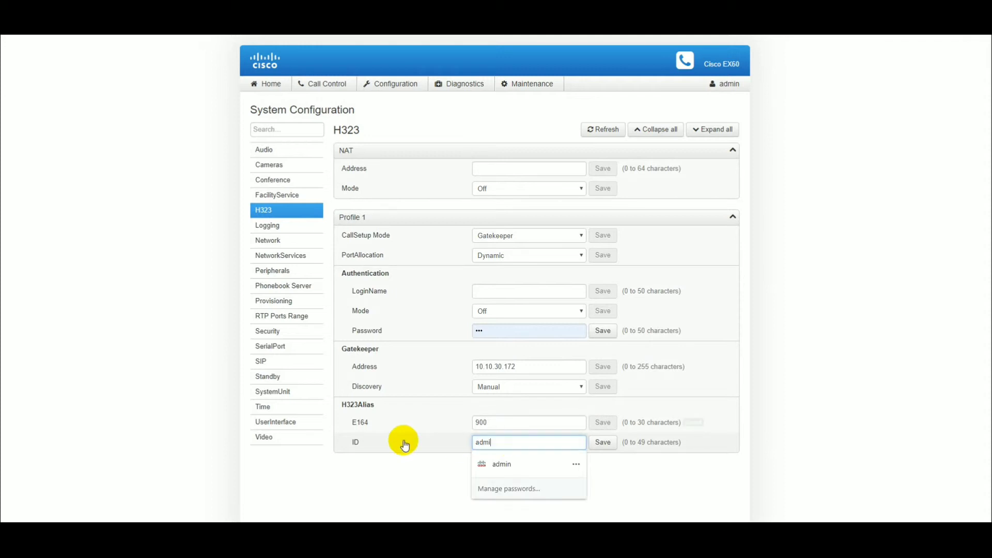
{"action": "type", "text": "90"}
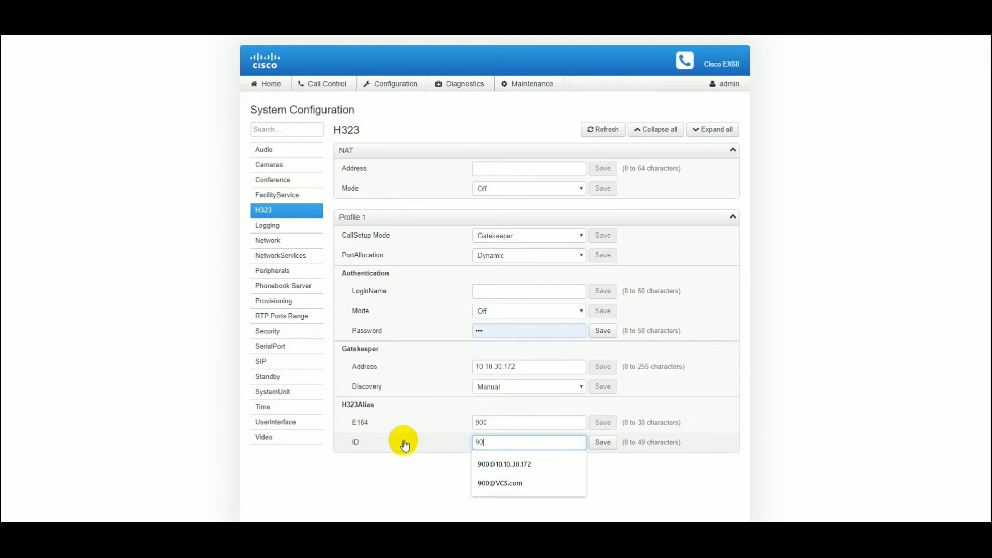
{"action": "type", "text": "0@"}
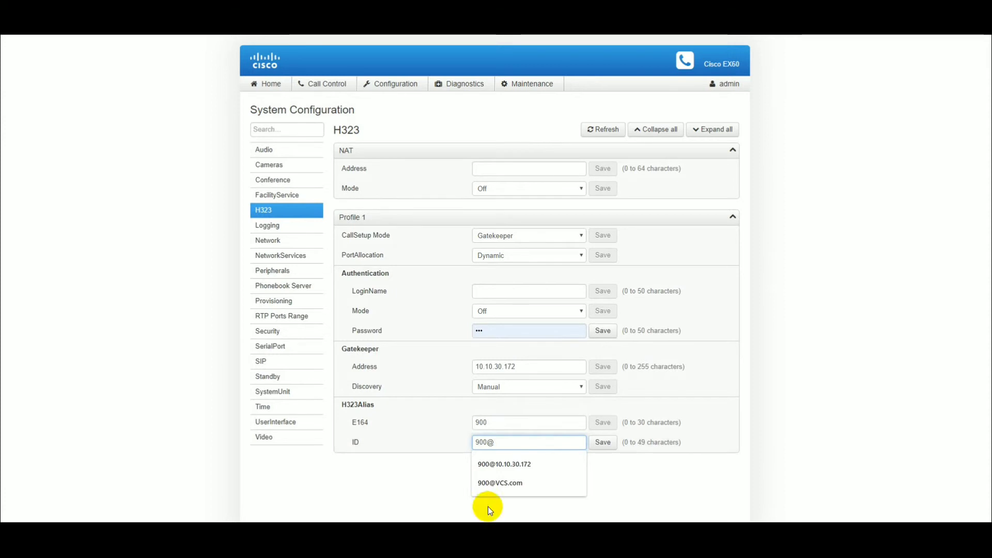
{"action": "type", "text": "VConf.com"}
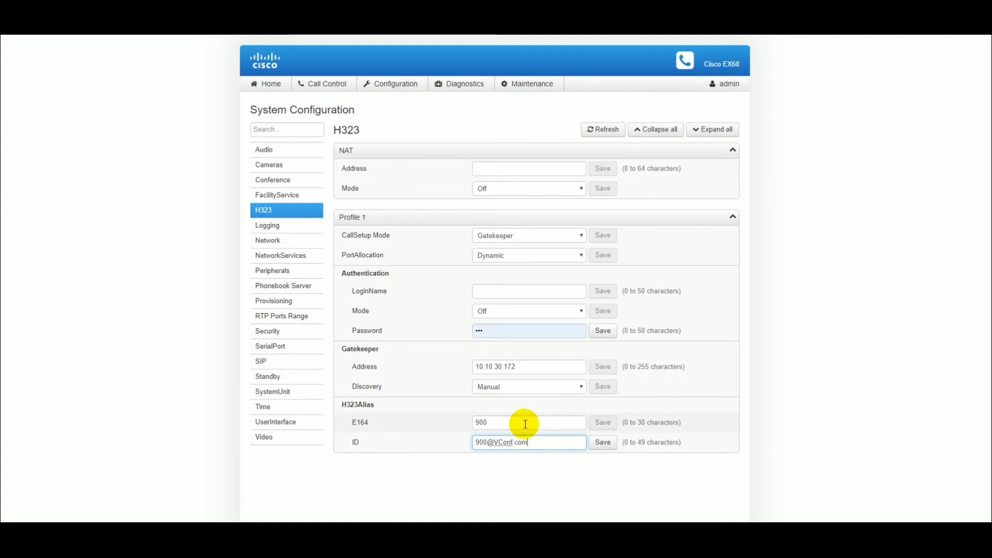
{"action": "left_click", "coordinate": [603, 442]}
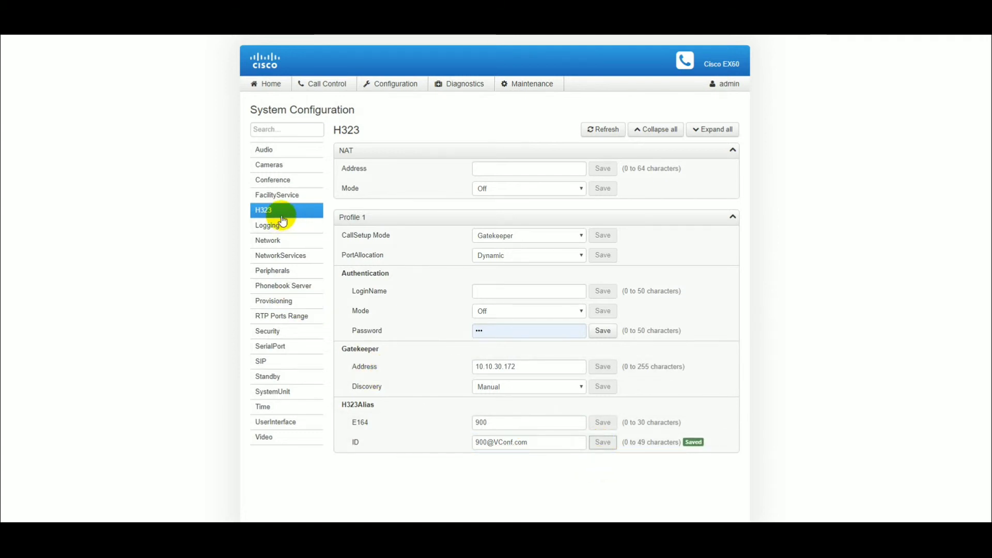
- Check the endpoint's H323 registration status, and set the Mode under Provisioning in its system configuration to VCS
{"action": "left_click", "coordinate": [271, 83]}
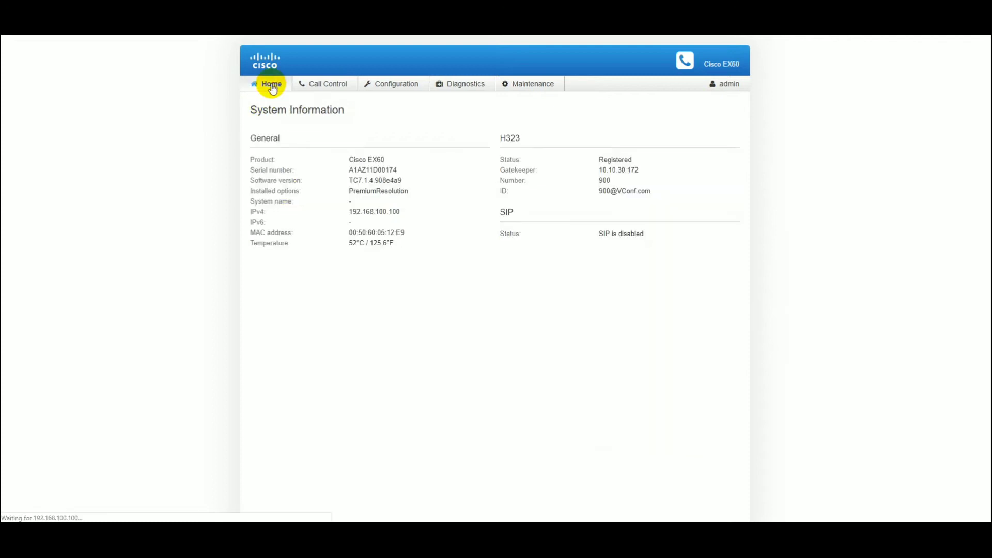
{"action": "left_click", "coordinate": [398, 89]}
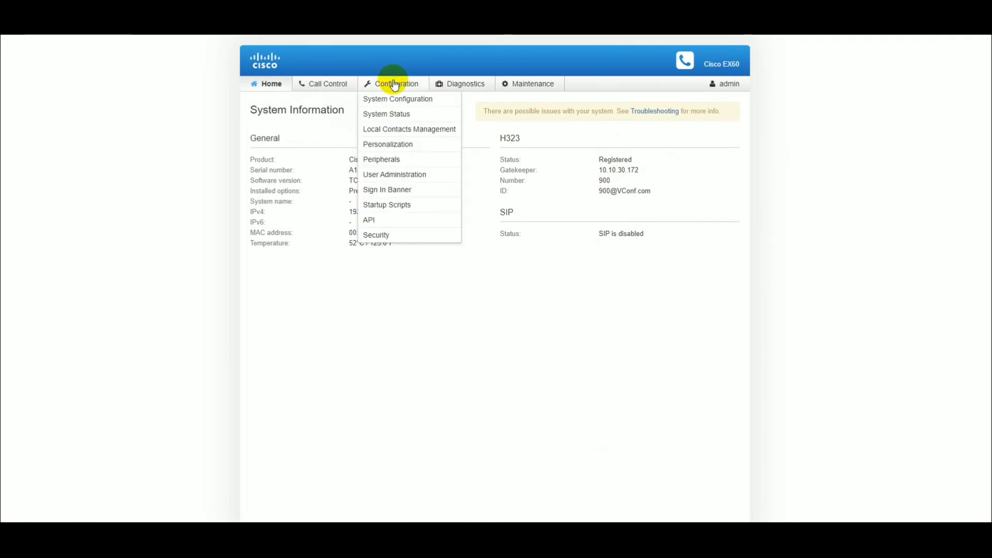
{"action": "left_click", "coordinate": [397, 101]}
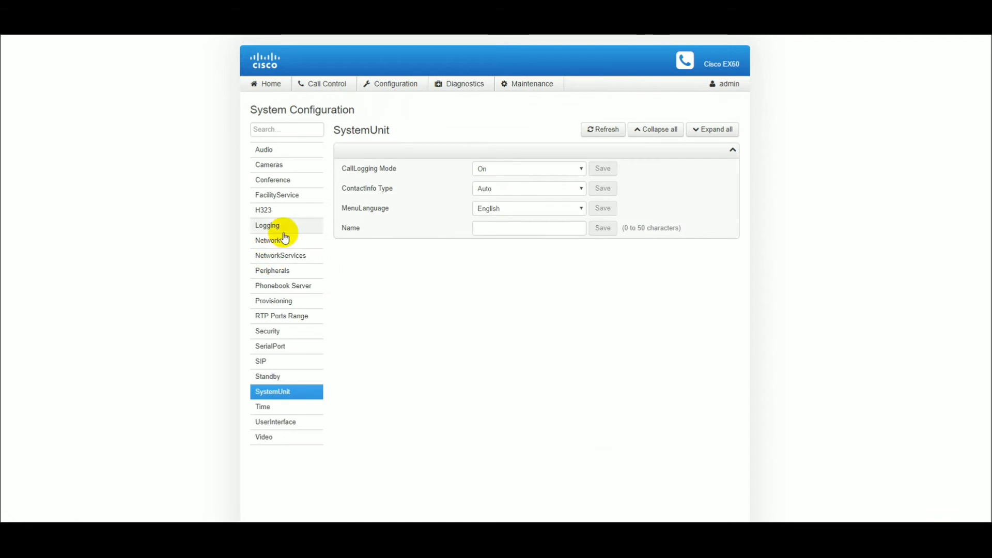
{"action": "left_click", "coordinate": [285, 306]}
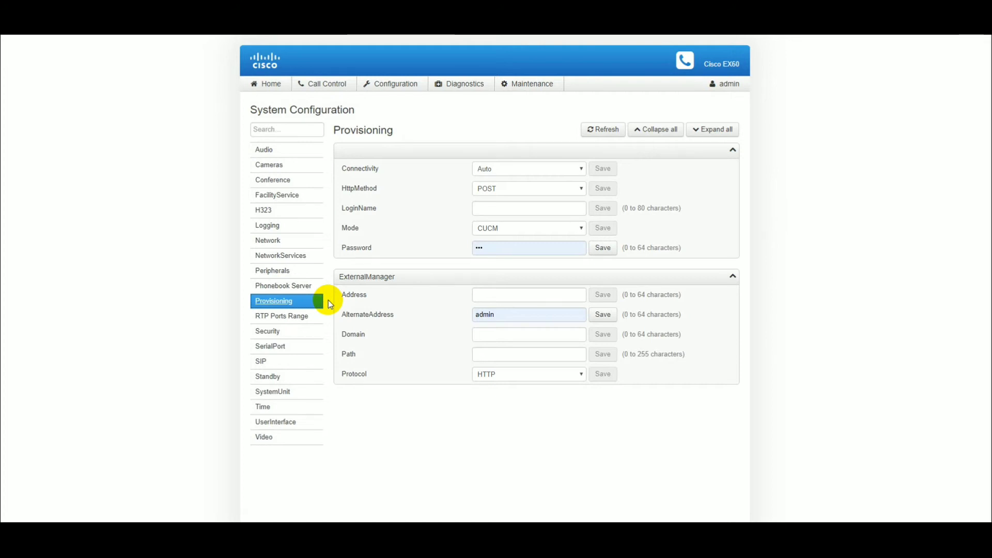
{"action": "left_click", "coordinate": [502, 228]}
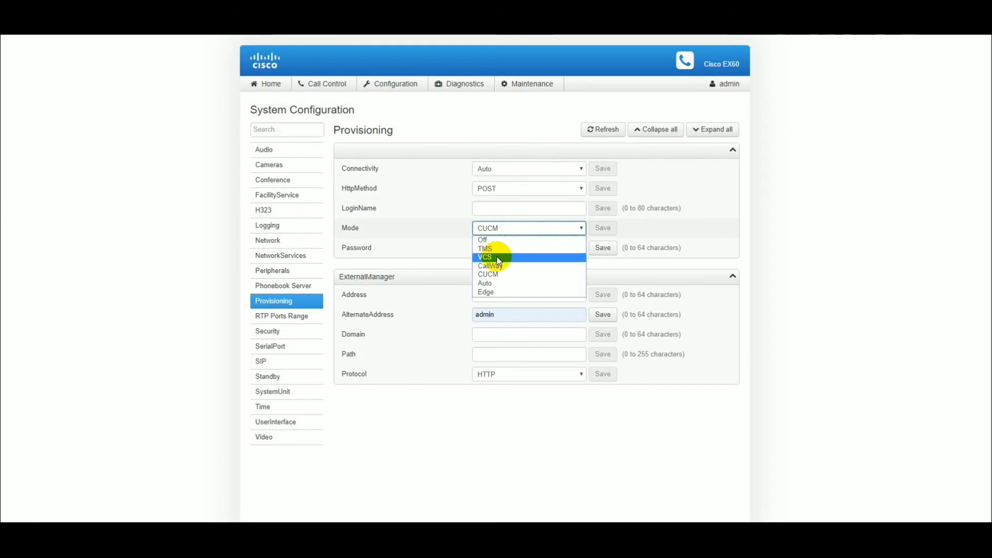
{"action": "left_click", "coordinate": [497, 257]}
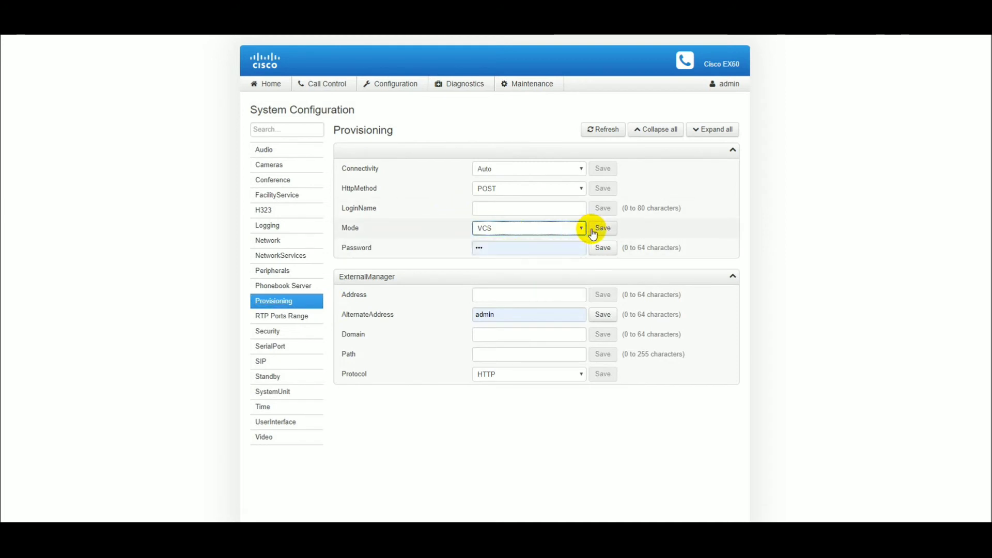
- Check the H323 registration on the EX60's system information page and the list of registrations by device on the VCS Expressway
{"action": "left_click", "coordinate": [268, 83]}
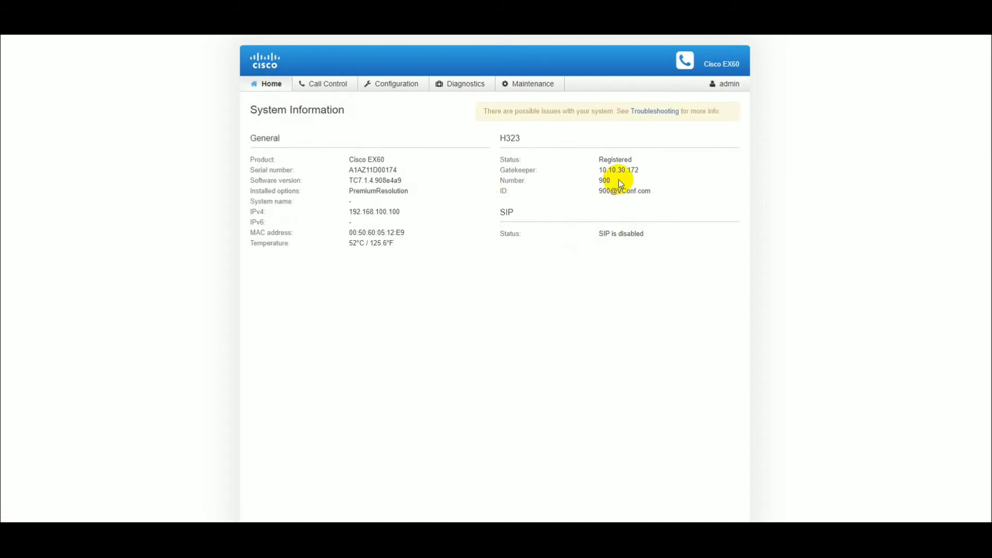
{"action": "left_click", "coordinate": [783, 26]}
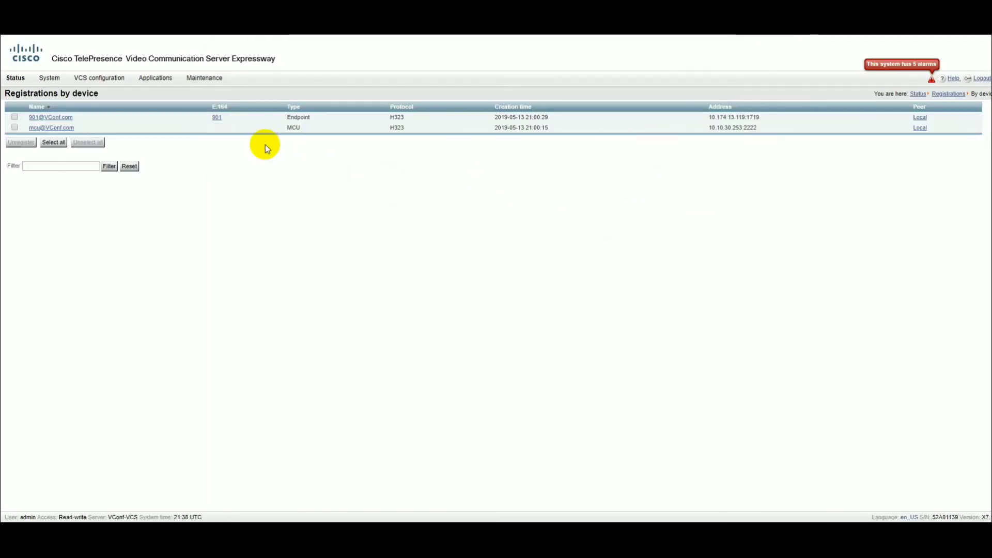
{"action": "left_click", "coordinate": [954, 93]}
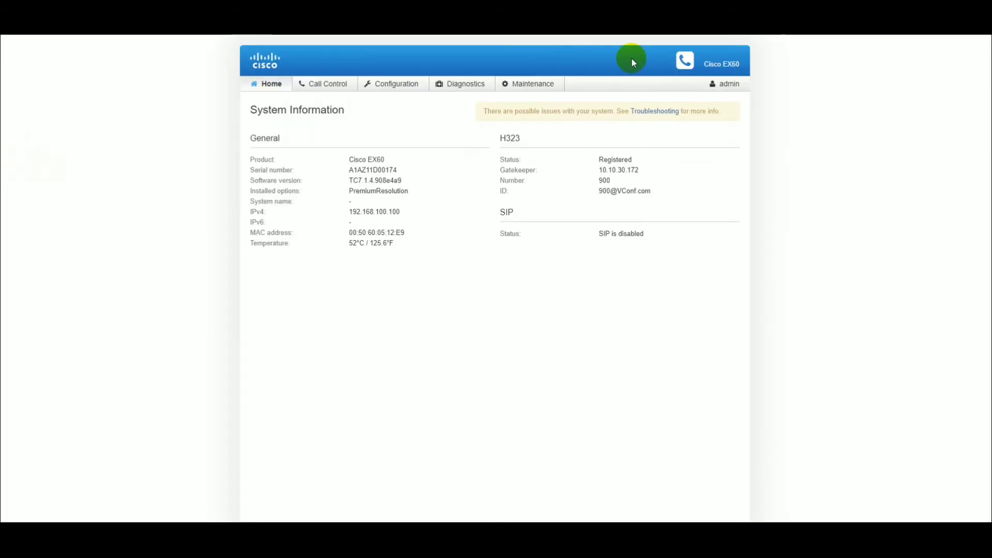
- Try to call 901 from the EX60's call control page, replacing the initially entered number 770
{"action": "left_click", "coordinate": [326, 85]}
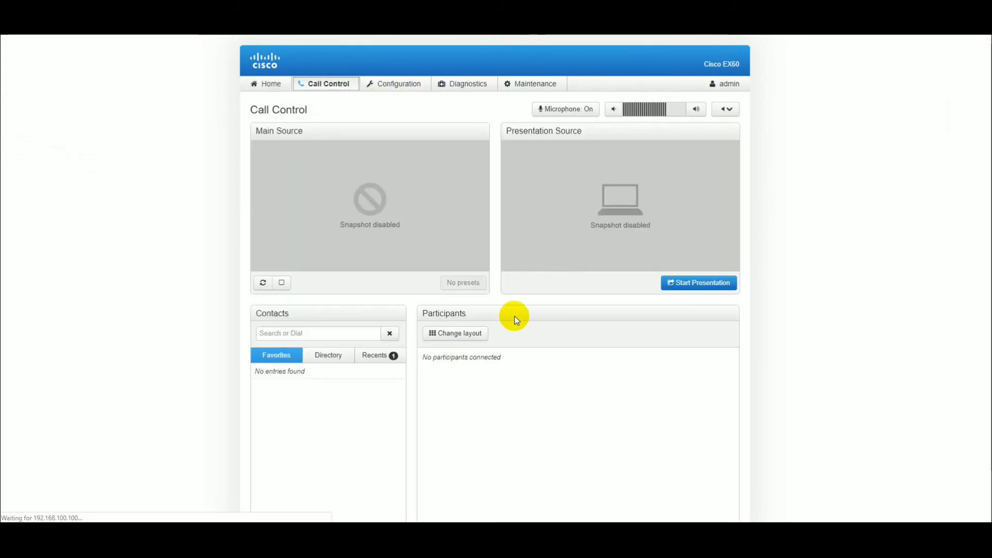
{"action": "left_click", "coordinate": [366, 333]}
{"action": "type", "text": "770"}
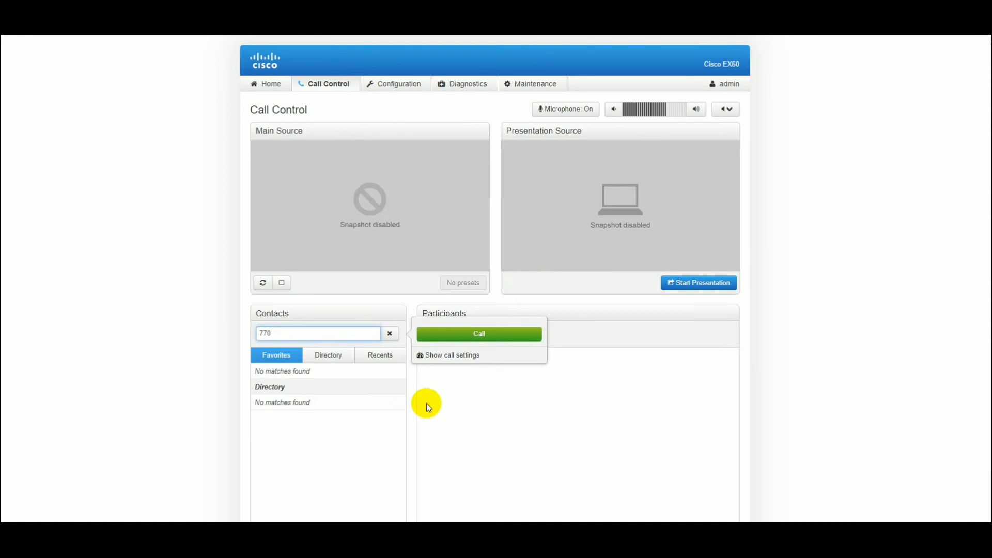
{"action": "left_click_drag", "start_coordinate": [343, 332], "coordinate": [232, 333]}
{"action": "key", "text": "BackSpace"}
{"action": "type", "text": "901"}
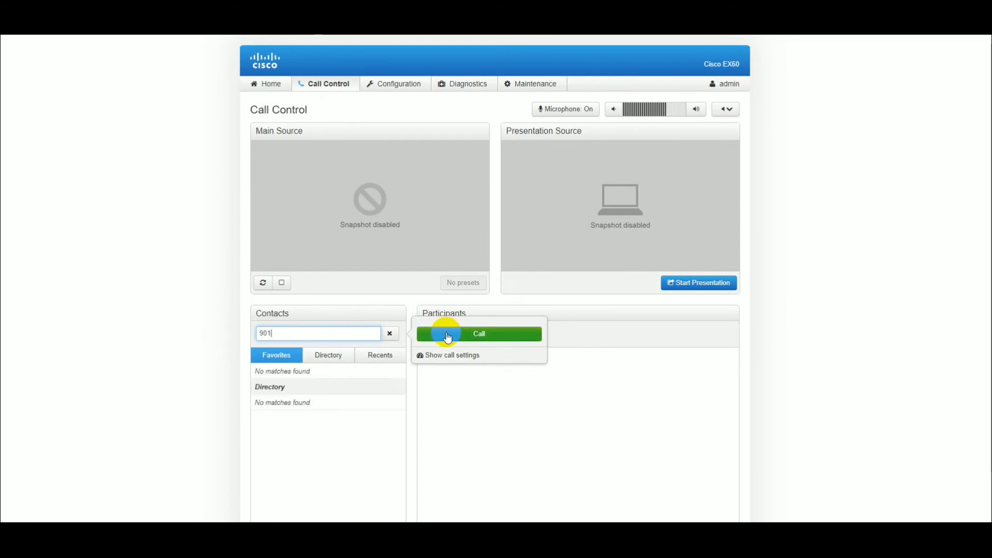
{"action": "left_click", "coordinate": [459, 335]}
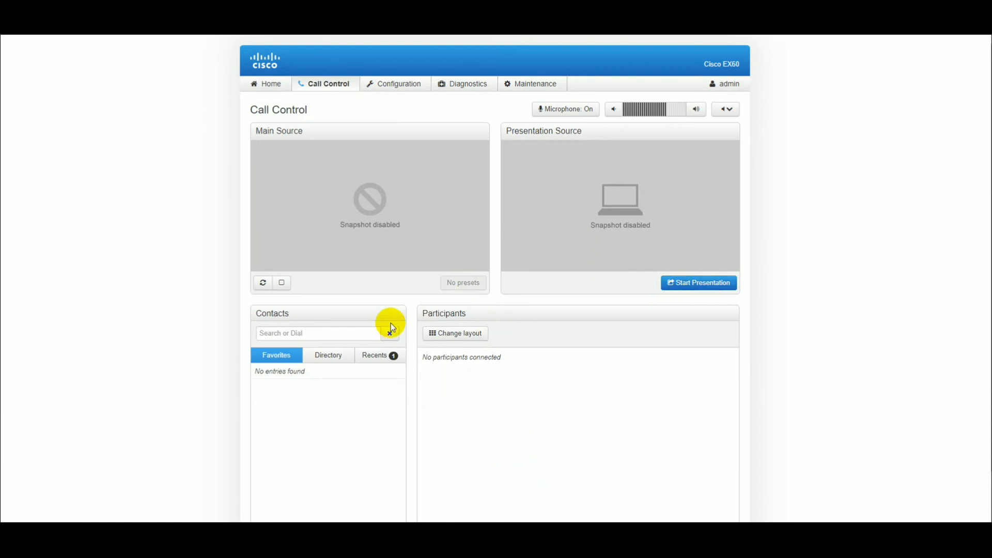
- Try to call 770 from the endpoint's call control page
{"action": "left_click", "coordinate": [365, 332]}
{"action": "left_click", "coordinate": [326, 355]}
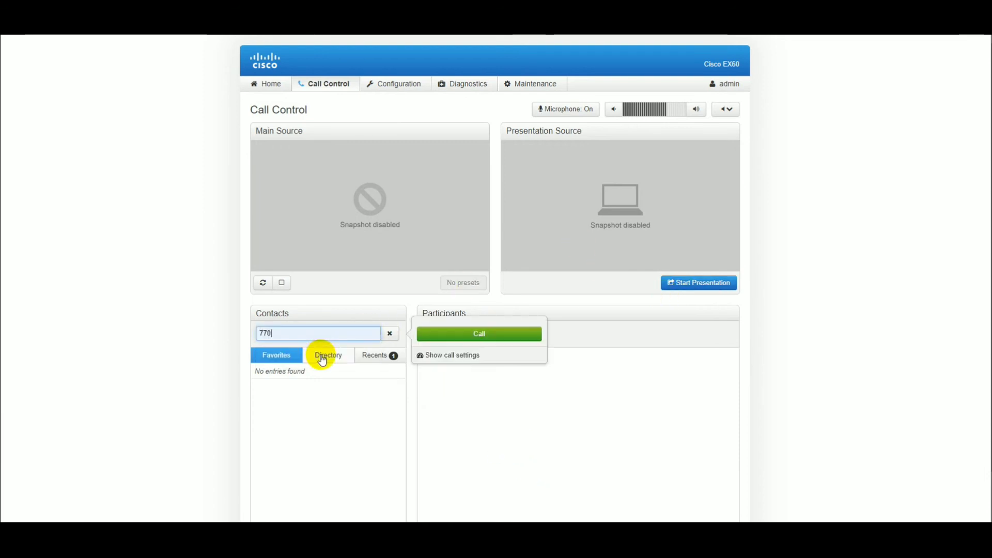
{"action": "left_click", "coordinate": [453, 335]}
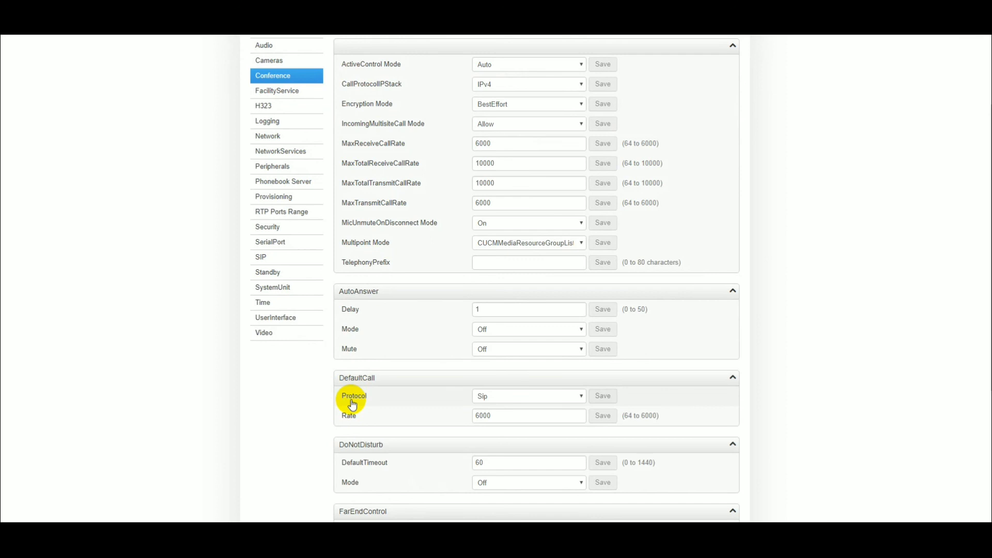
- Set the DefaultCall protocol in the Conference system configuration to H323 and save it
{"action": "left_click", "coordinate": [492, 397]}
{"action": "left_click", "coordinate": [492, 415]}
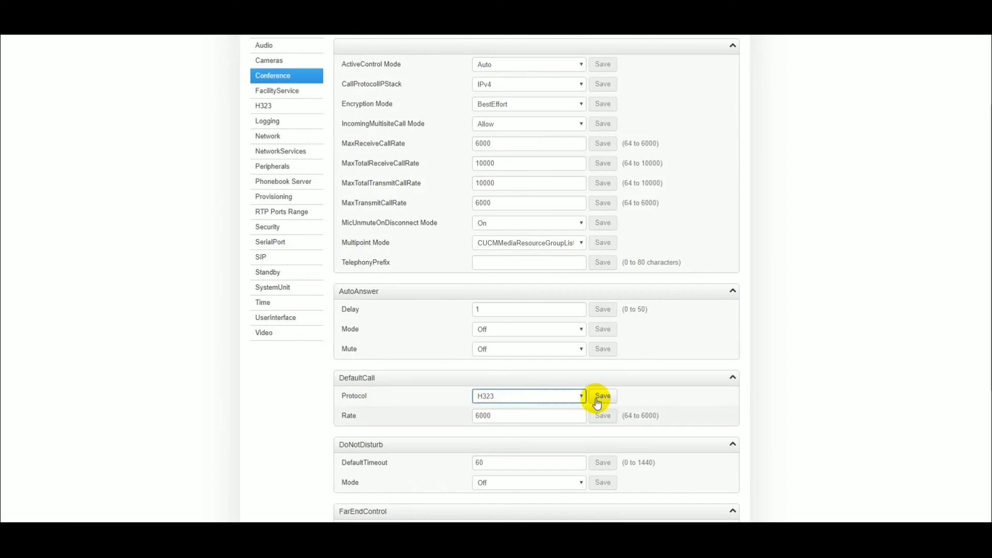
{"action": "left_click", "coordinate": [603, 397]}
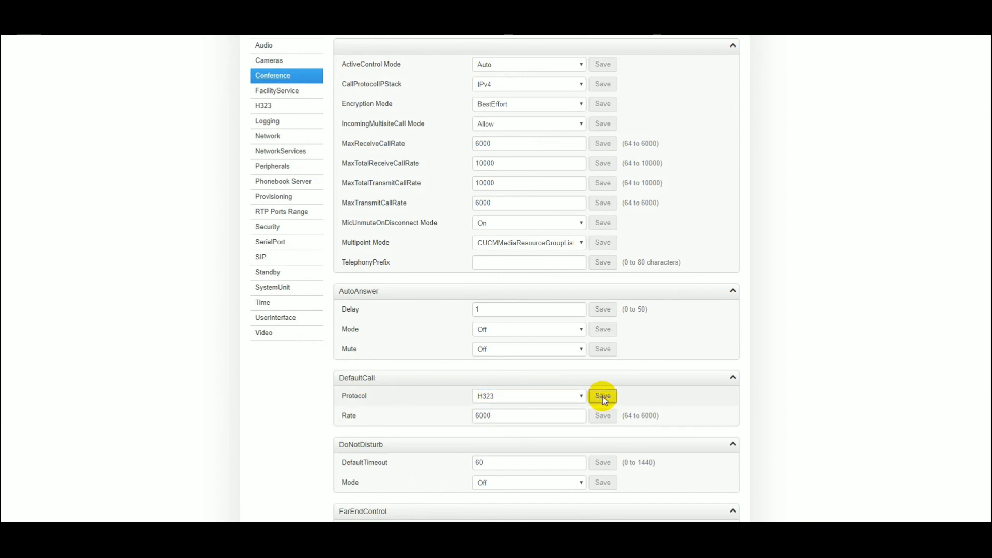
- Return to the endpoint's call control page and place a call to 770
{"action": "scroll", "coordinate": [313, 108], "scroll_direction": "up", "scroll_amount": 1}
{"action": "scroll", "coordinate": [290, 95], "scroll_direction": "up", "scroll_amount": 2}
{"action": "left_click", "coordinate": [267, 83]}
{"action": "left_click", "coordinate": [322, 83]}
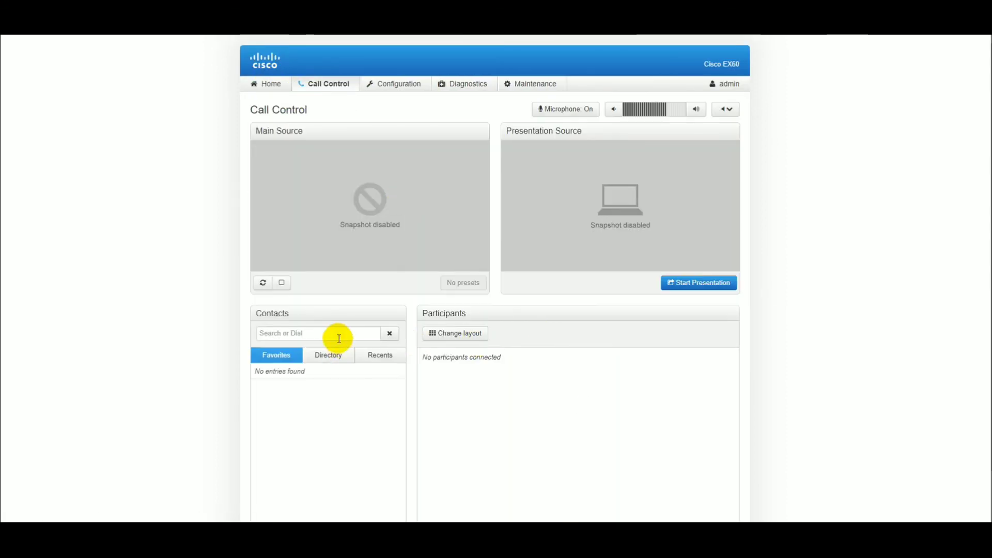
{"action": "left_click", "coordinate": [336, 335]}
{"action": "type", "text": "770"}
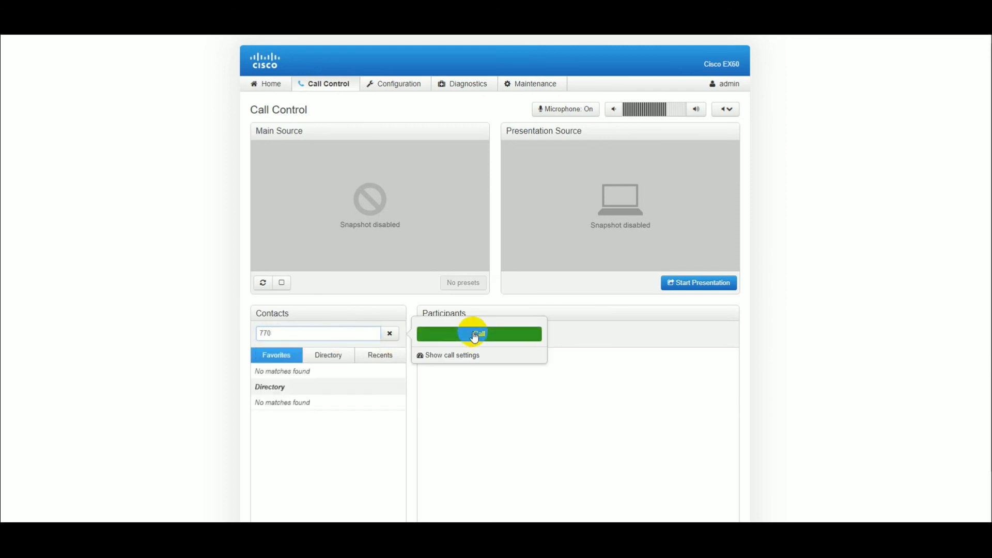
{"action": "left_click", "coordinate": [472, 333]}
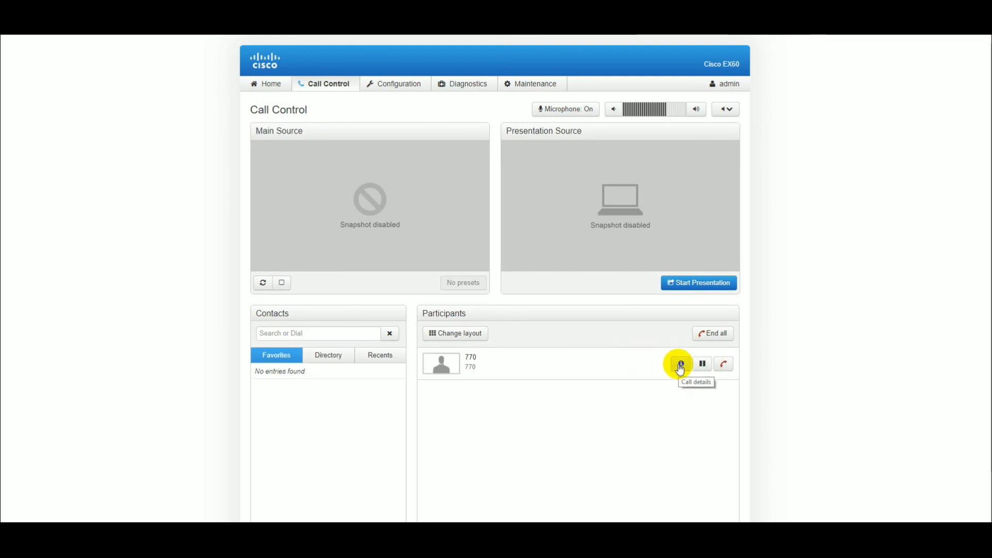
- Open the call details of participant 770 and examine the protocol used for the call
{"action": "left_click", "coordinate": [680, 366]}
{"action": "scroll", "coordinate": [624, 404], "scroll_direction": "down", "scroll_amount": 2}
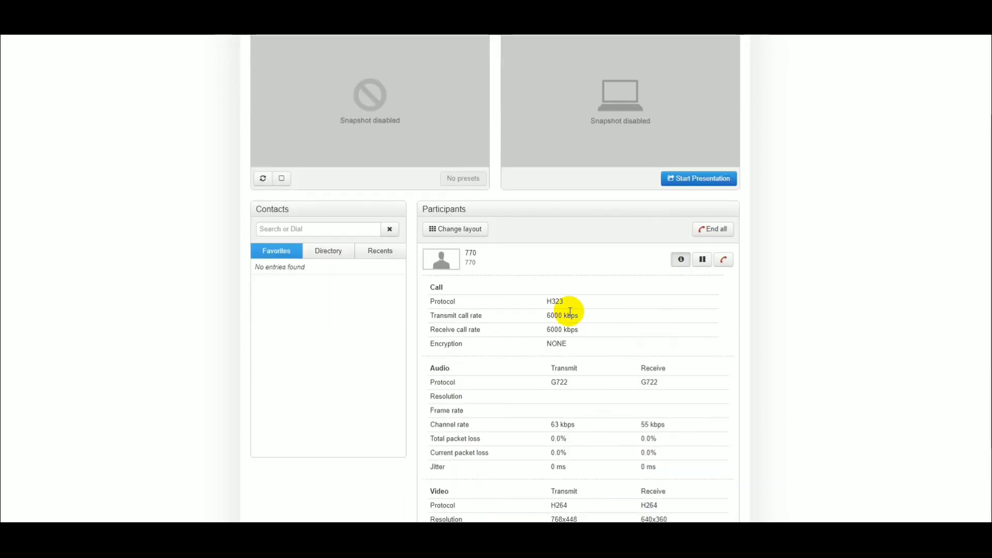
{"action": "double_click", "coordinate": [557, 300]}
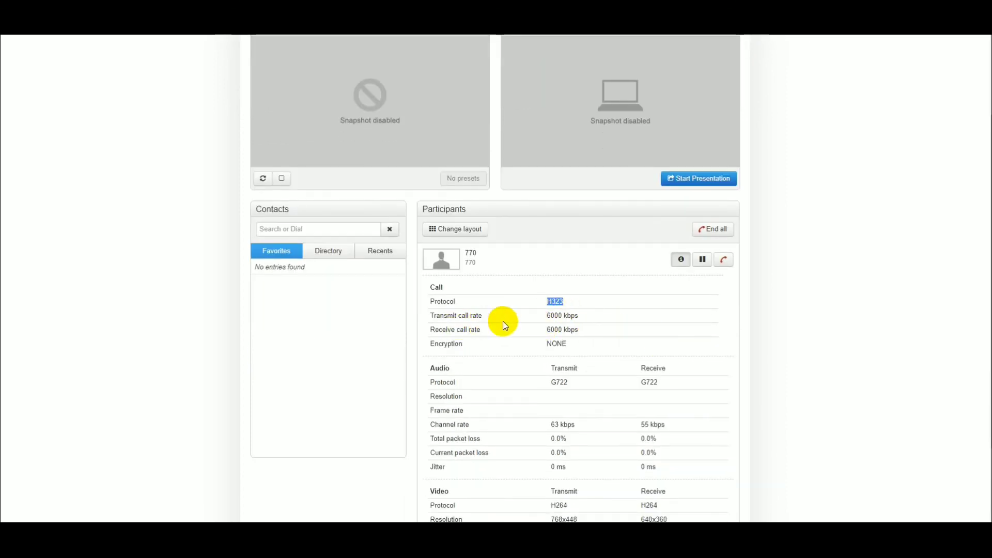